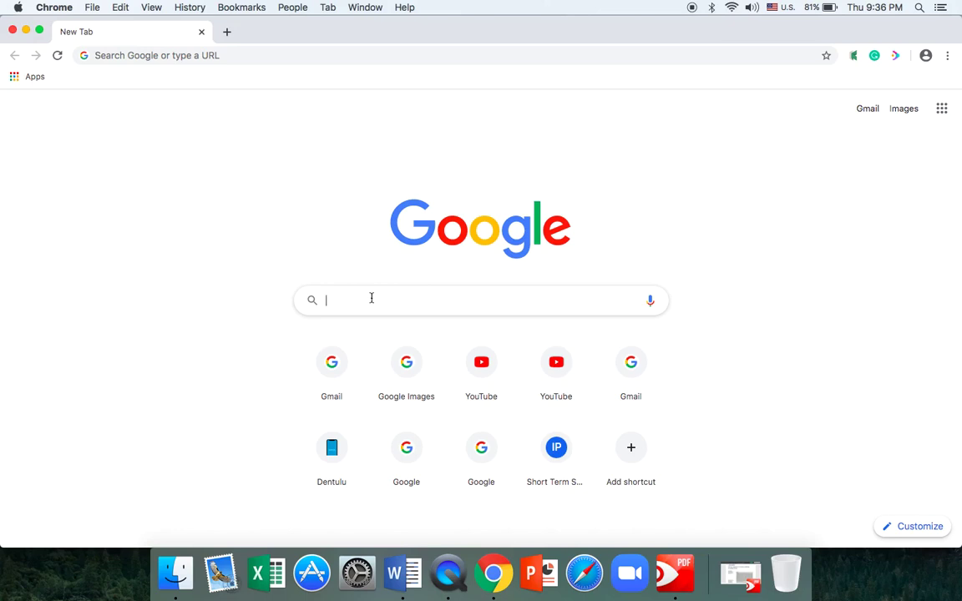
Search Google for 'journal finder springer' from the address bar
{"action": "type", "text": "j"}
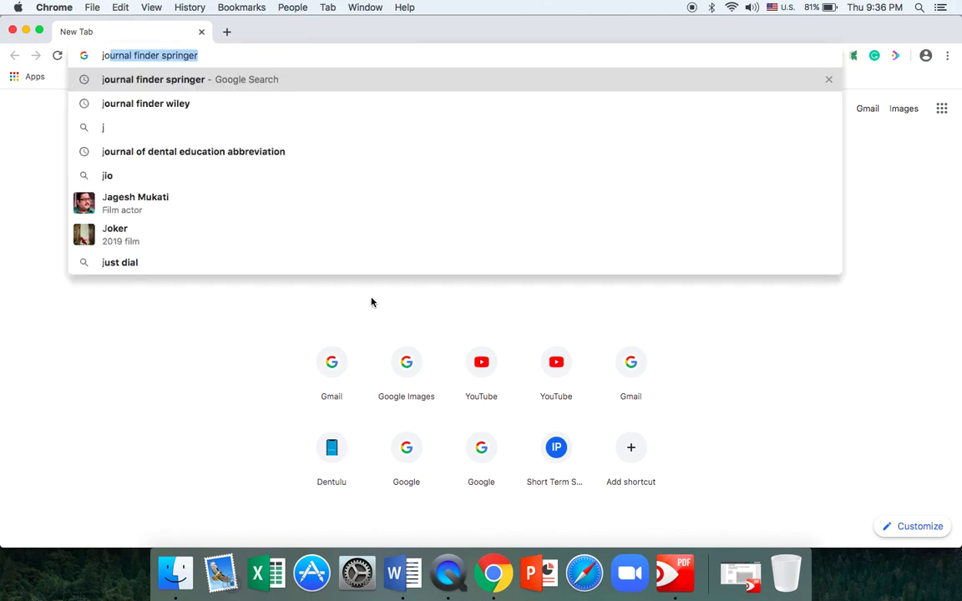
{"action": "type", "text": "ournal"}
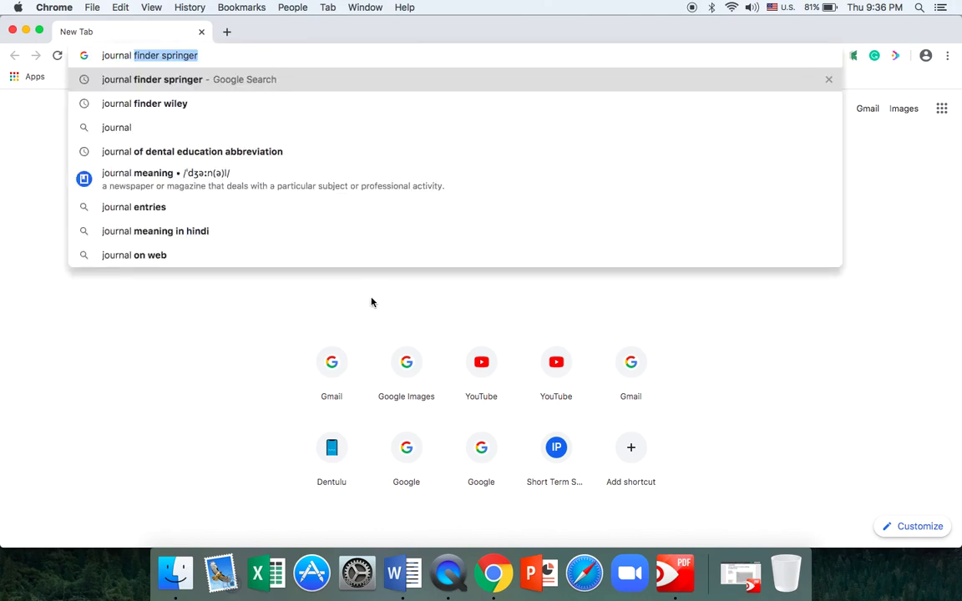
{"action": "type", "text": " finder"}
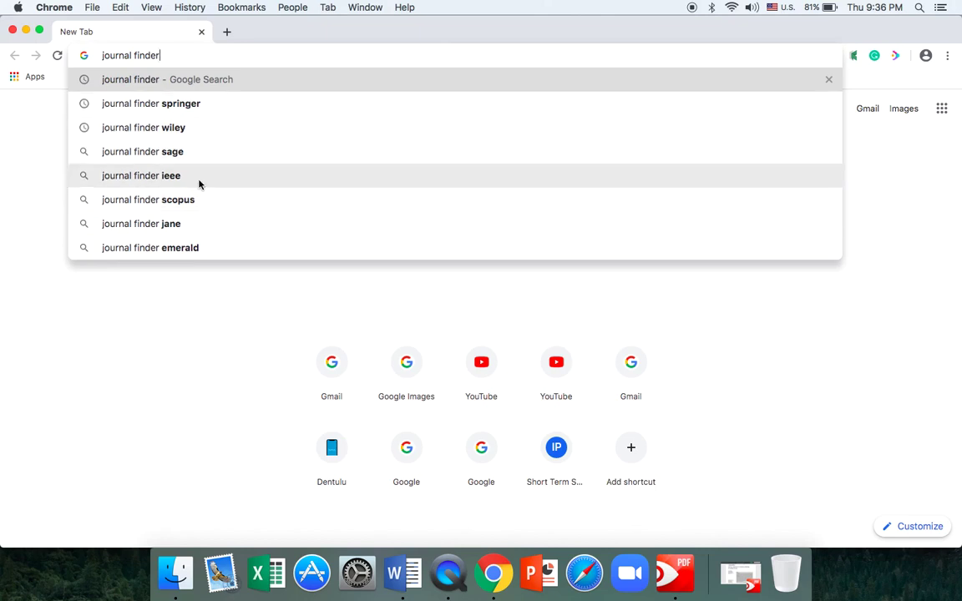
{"action": "left_click", "coordinate": [170, 102]}
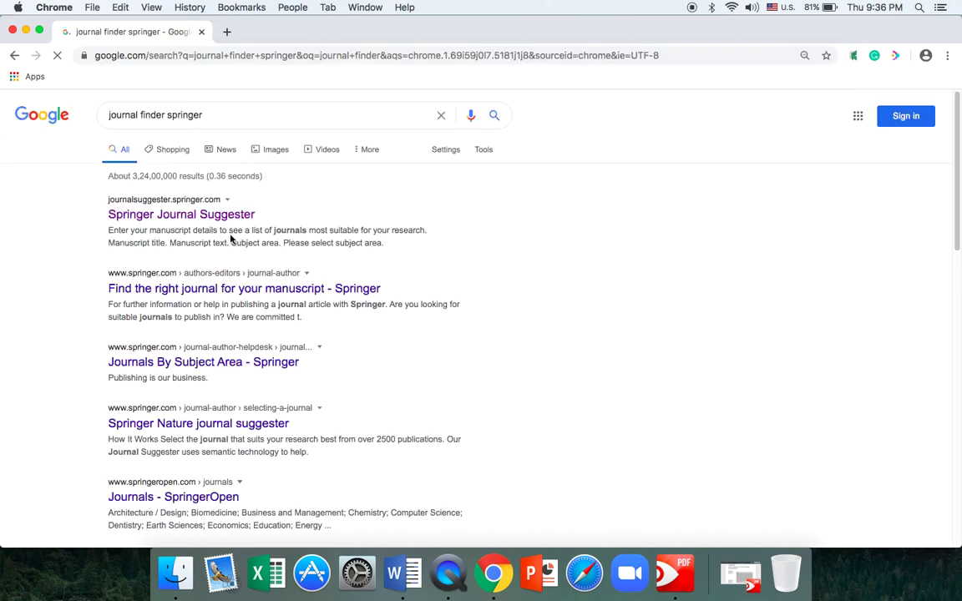
Open Springer Journal Suggester, scroll to its empty manuscript form, then bring up the review PDF
{"action": "left_click", "coordinate": [210, 217]}
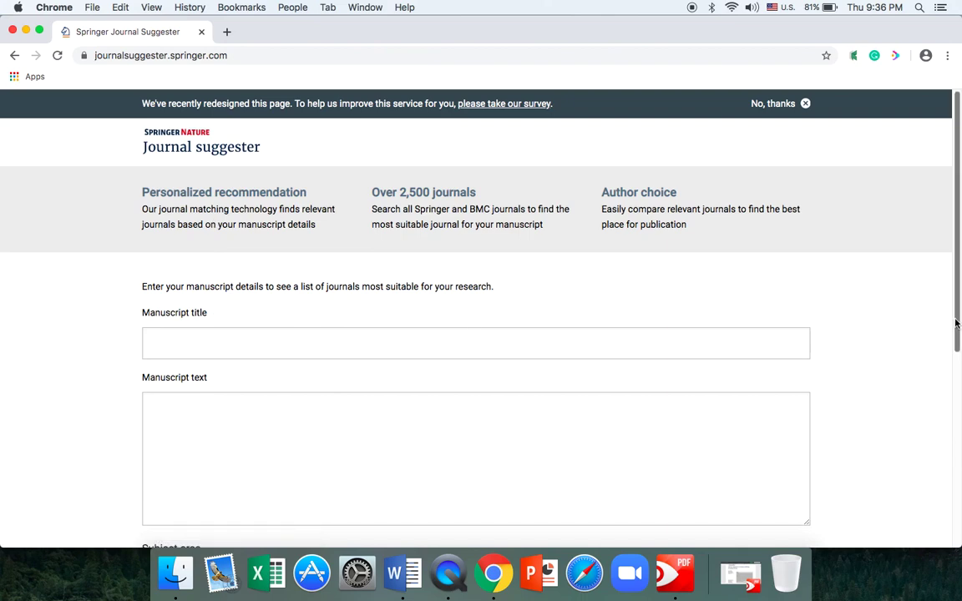
{"action": "scroll", "coordinate": [957, 323], "scroll_direction": "down", "scroll_amount": 3}
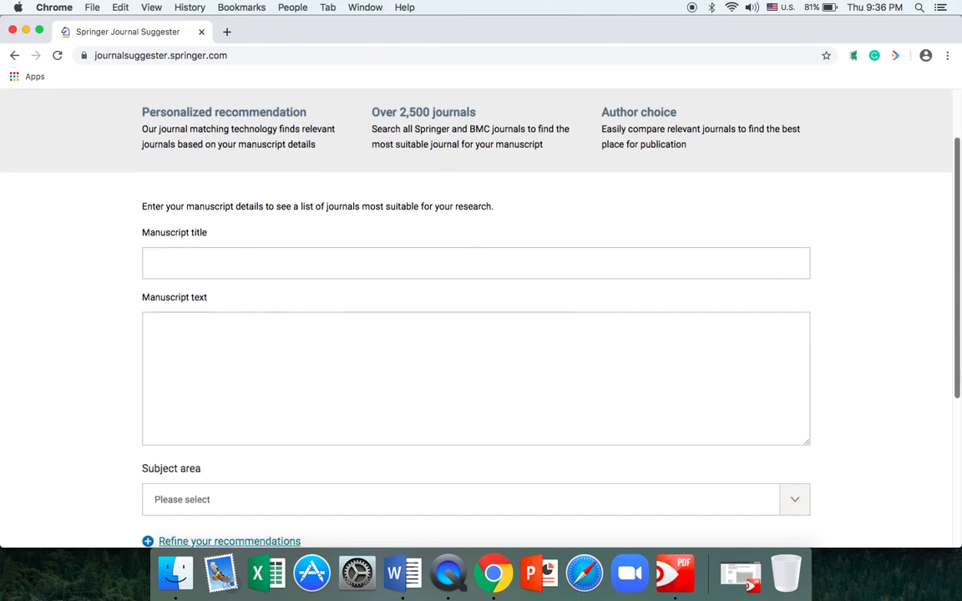
{"action": "scroll", "coordinate": [514, 259], "scroll_direction": "down", "scroll_amount": 1}
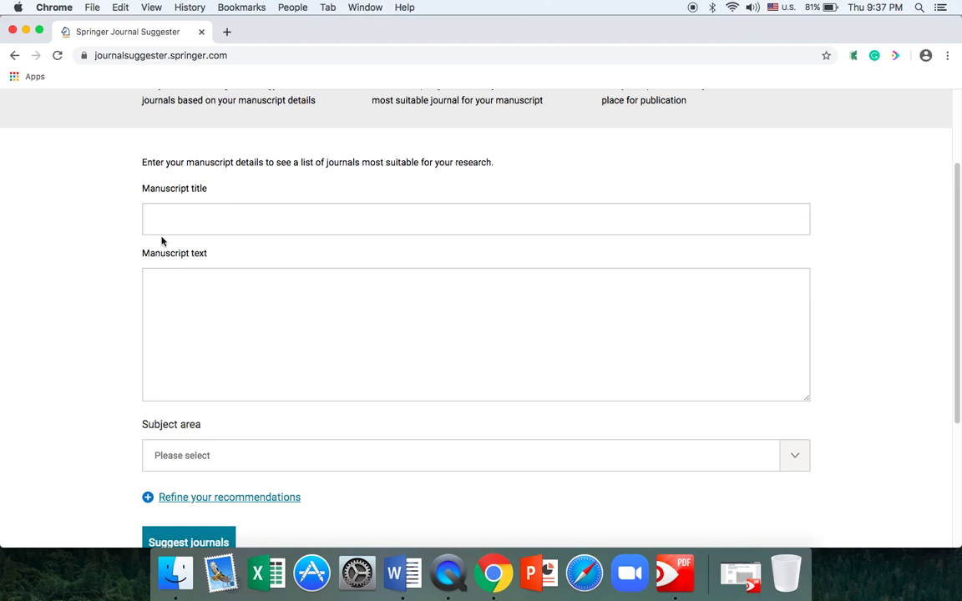
{"action": "left_click", "coordinate": [675, 571]}
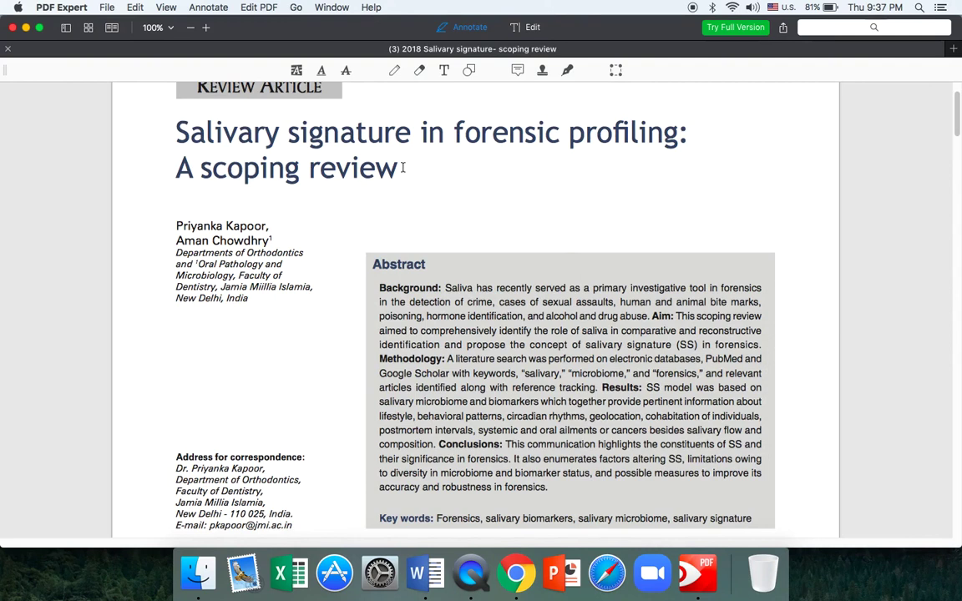
Copy the title 'Salivary signature in forensic profiling: A scoping review' from the PDF
{"action": "left_click_drag", "start_coordinate": [402, 167], "coordinate": [170, 125]}
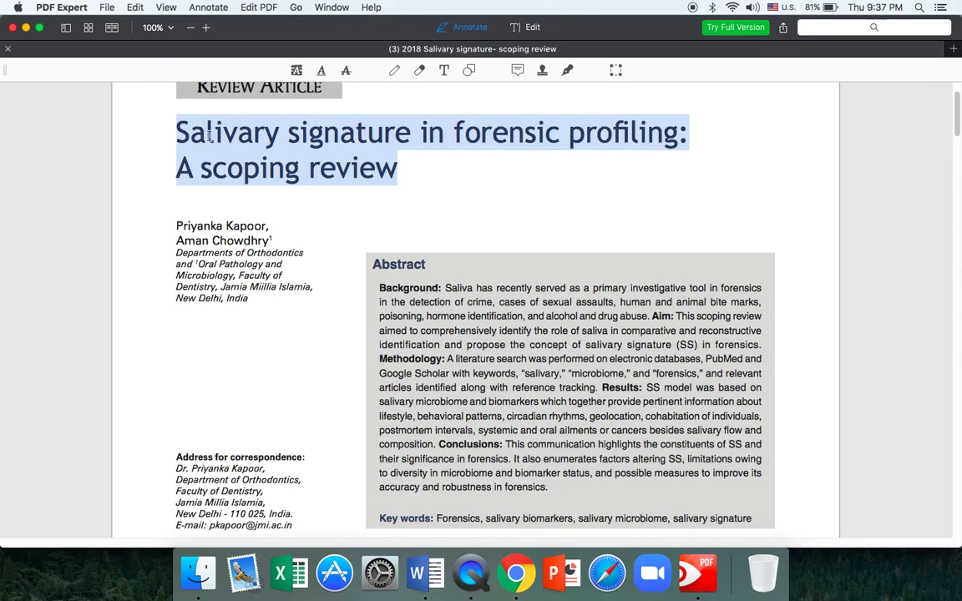
{"action": "right_click", "coordinate": [219, 137]}
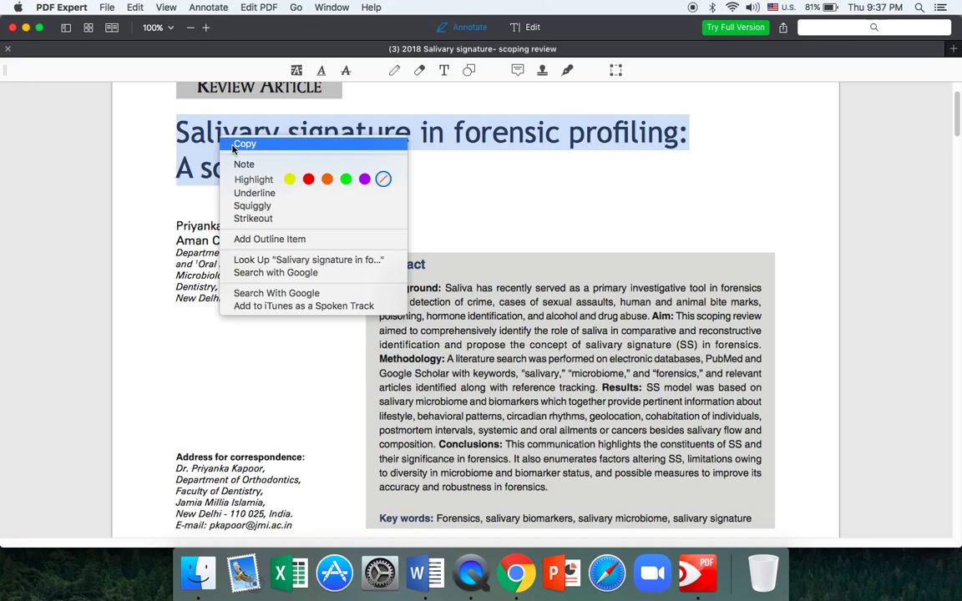
{"action": "left_click", "coordinate": [232, 149]}
Paste the paper's title into Springer's Manuscript title field
{"action": "left_click", "coordinate": [515, 573]}
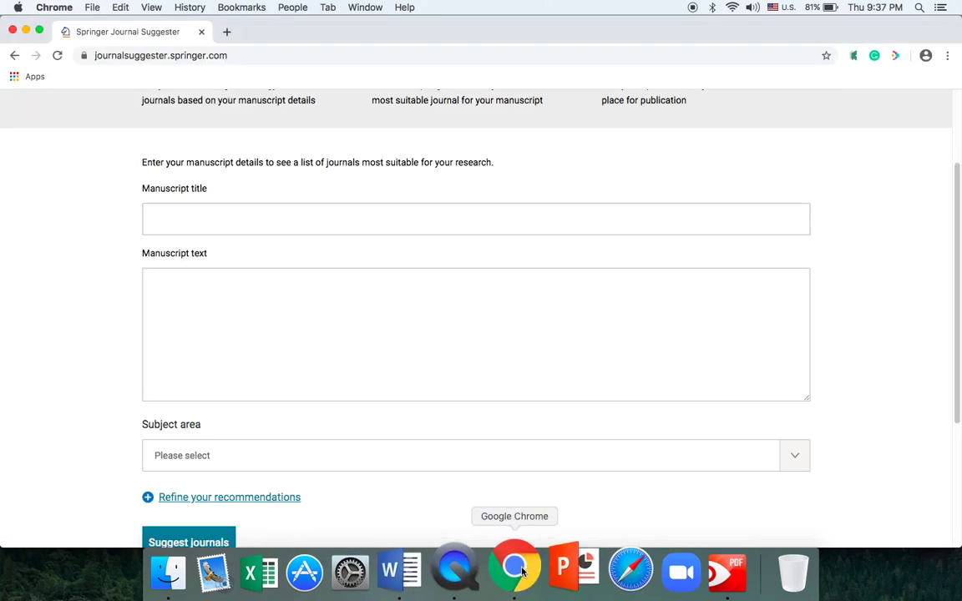
{"action": "left_click", "coordinate": [238, 221]}
{"action": "key", "text": "super+v"}
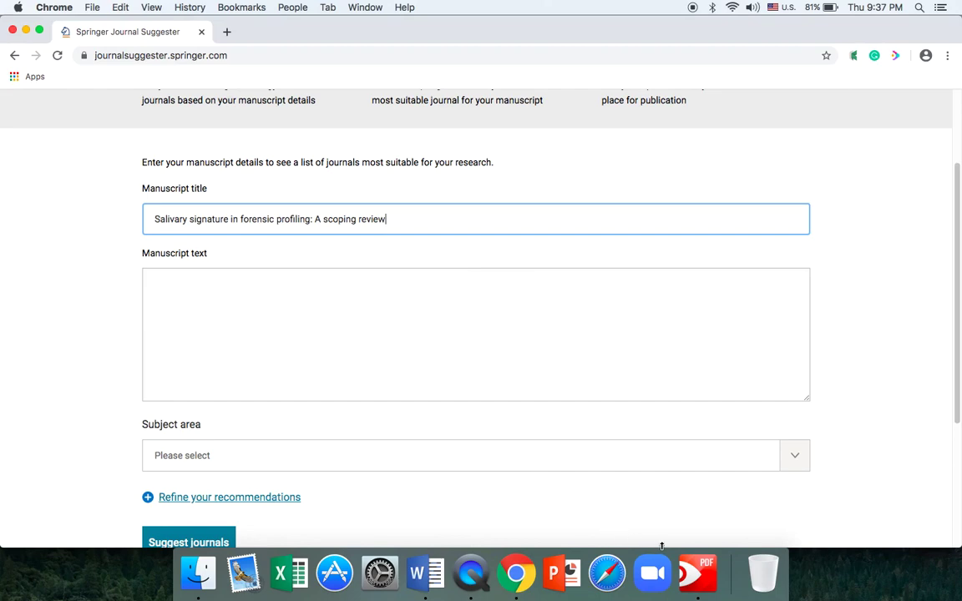
Copy the paper's full abstract from the PDF
{"action": "left_click", "coordinate": [684, 571]}
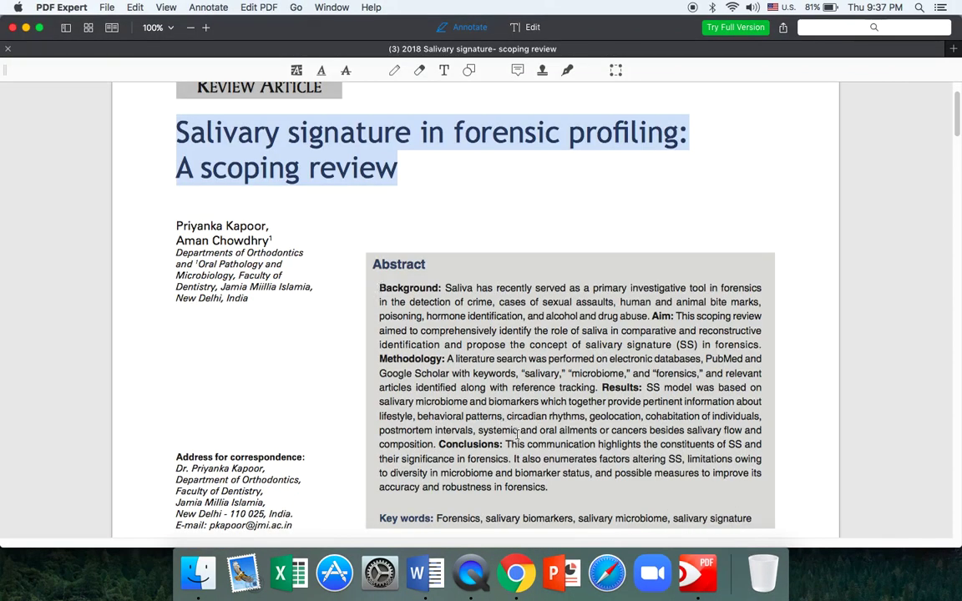
{"action": "mouse_move", "coordinate": [547, 488]}
{"action": "left_mouse_down"}
{"action": "mouse_move", "coordinate": [466, 402]}
{"action": "mouse_move", "coordinate": [381, 287]}
{"action": "left_mouse_up"}
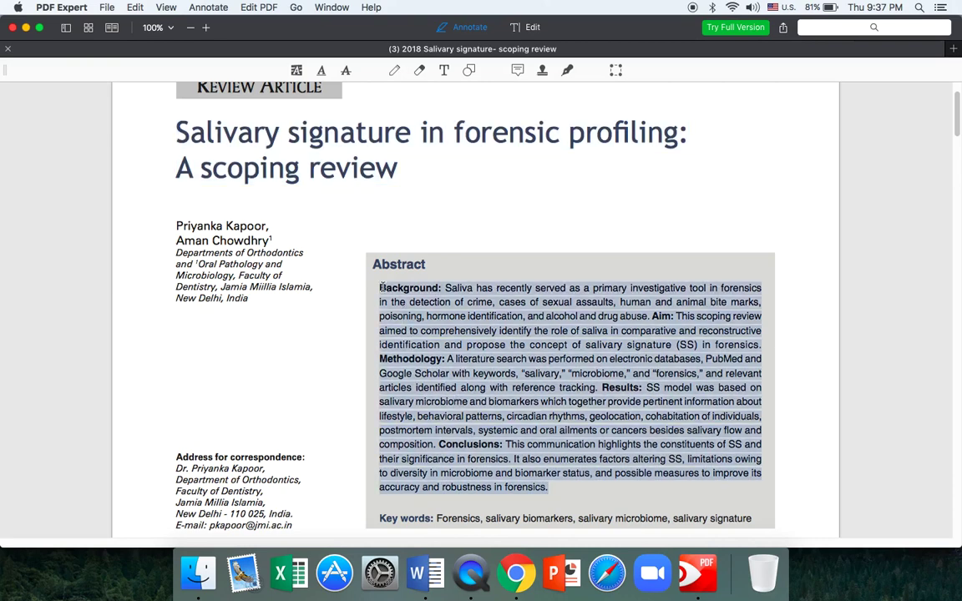
{"action": "right_click", "coordinate": [410, 314]}
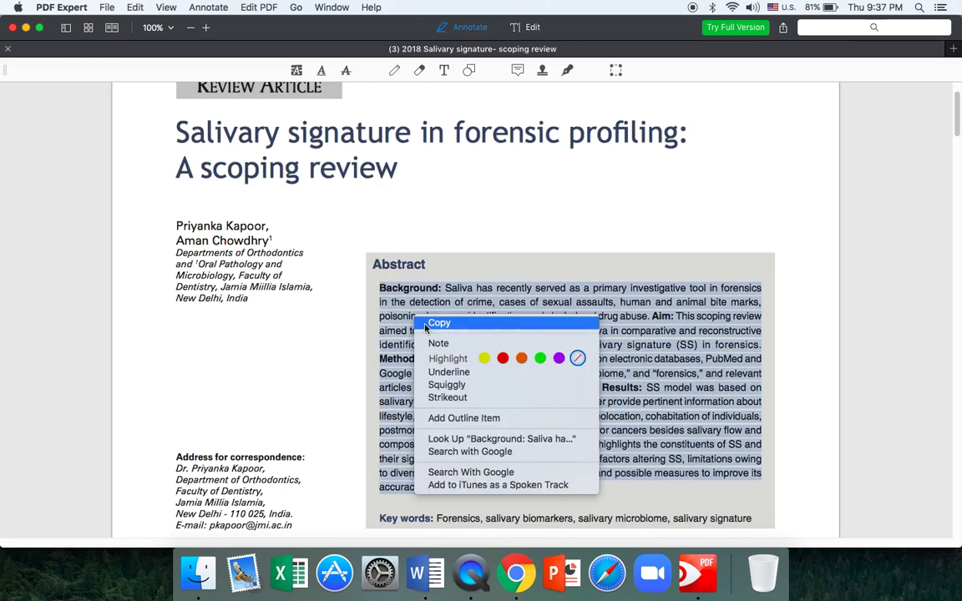
{"action": "left_click", "coordinate": [426, 322]}
Paste the abstract into Springer's Manuscript text field
{"action": "left_click", "coordinate": [515, 572]}
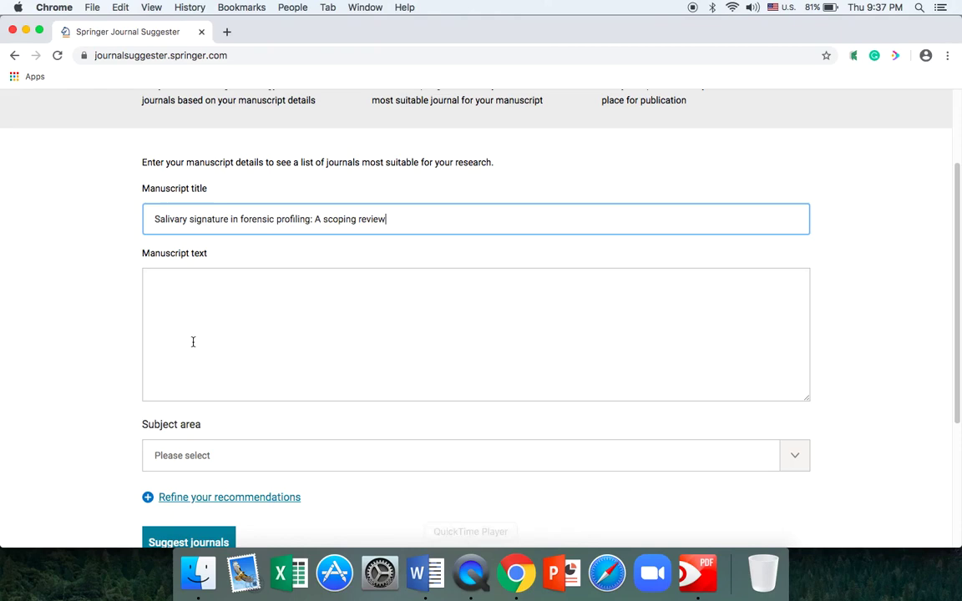
{"action": "left_click", "coordinate": [170, 308]}
{"action": "key", "text": "super+v"}
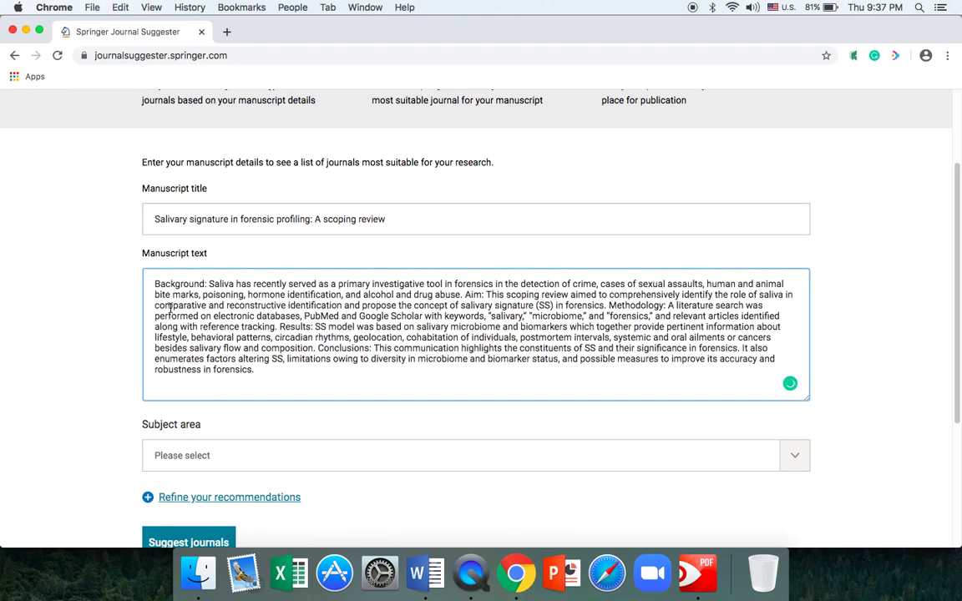
Set the subject area to Criminology and Criminal Justice
{"action": "left_click", "coordinate": [793, 455]}
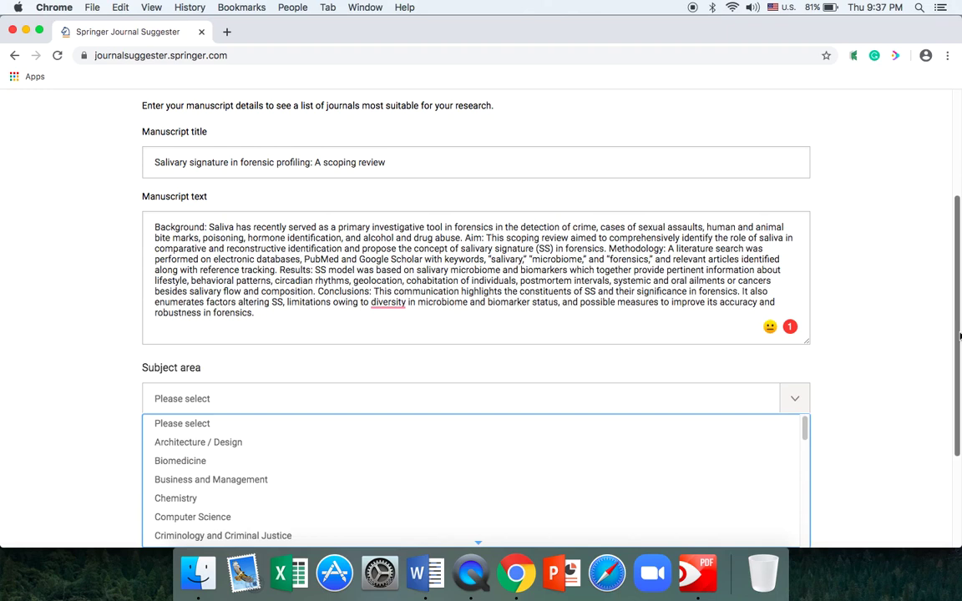
{"action": "left_click_drag", "start_coordinate": [959, 335], "coordinate": [958, 391]}
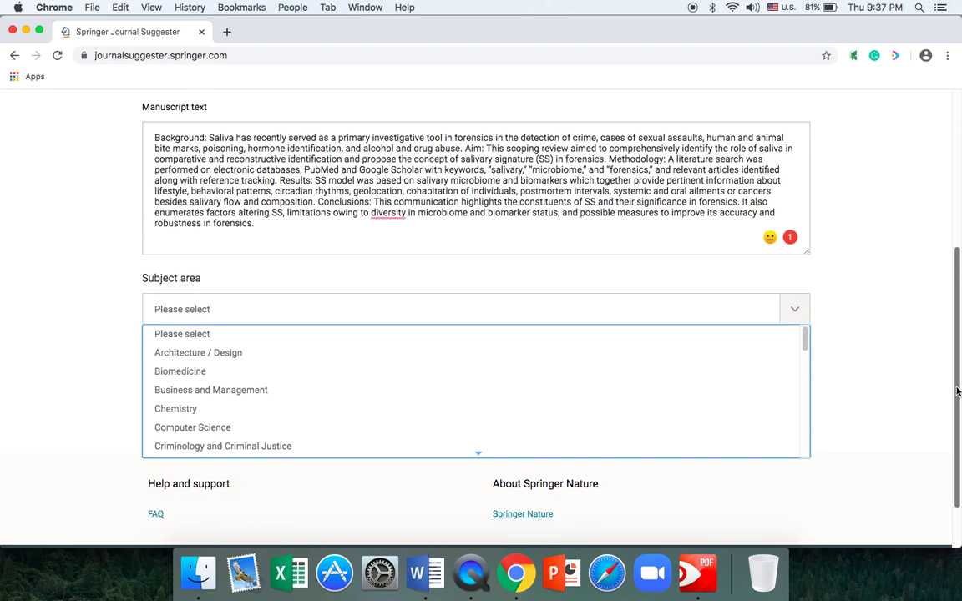
{"action": "left_click_drag", "start_coordinate": [804, 338], "coordinate": [807, 355]}
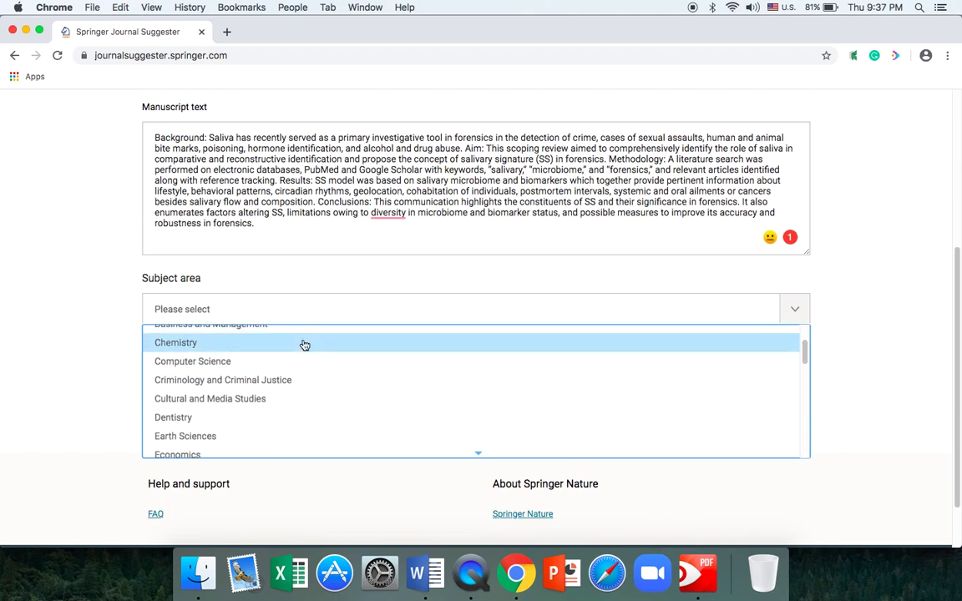
{"action": "left_click", "coordinate": [269, 383]}
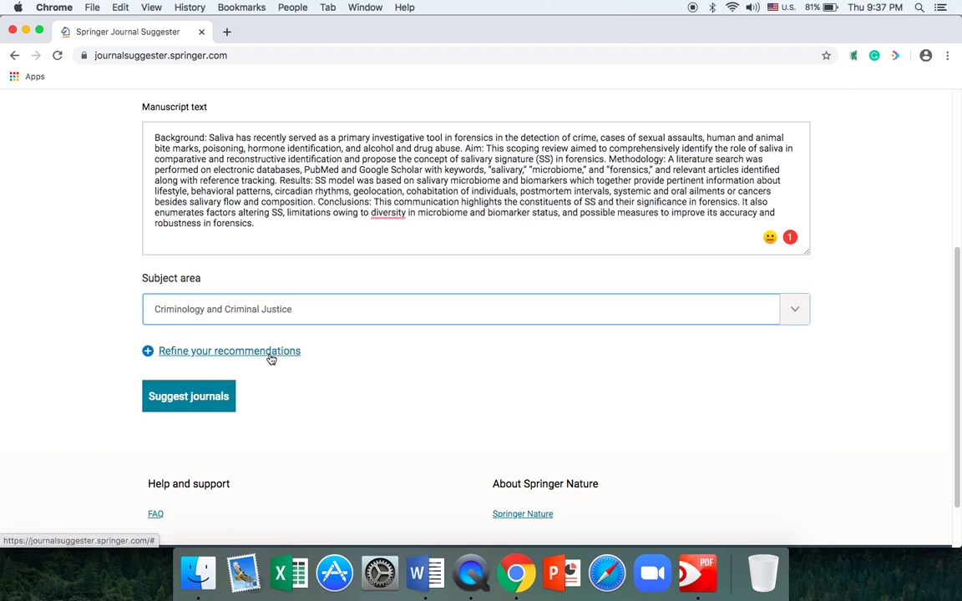
Expand 'Refine your recommendations', leaving the filters blank with All journals selected
{"action": "left_click", "coordinate": [270, 353]}
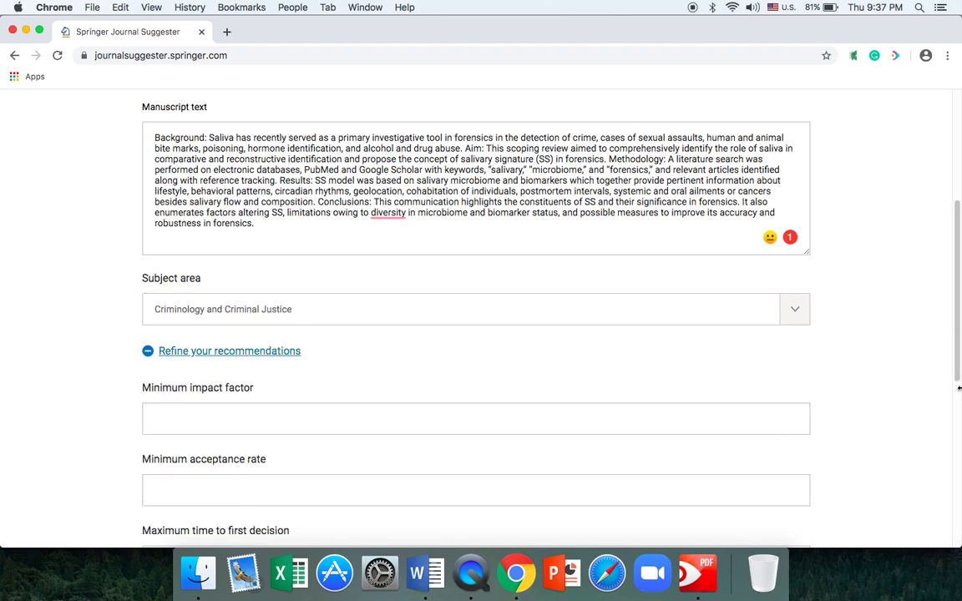
{"action": "scroll", "coordinate": [956, 387], "scroll_direction": "down", "scroll_amount": 2}
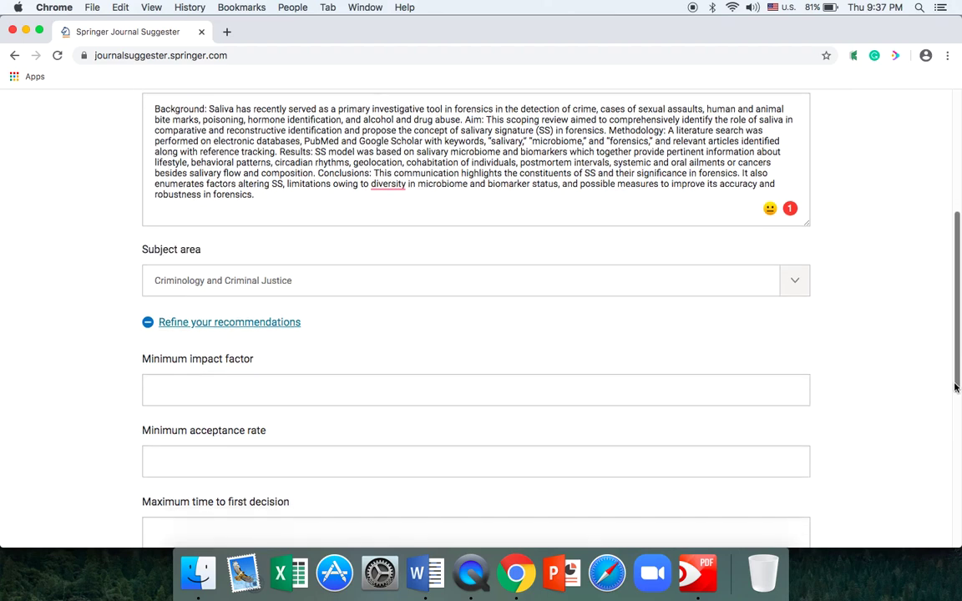
{"action": "left_click_drag", "start_coordinate": [955, 387], "coordinate": [956, 407]}
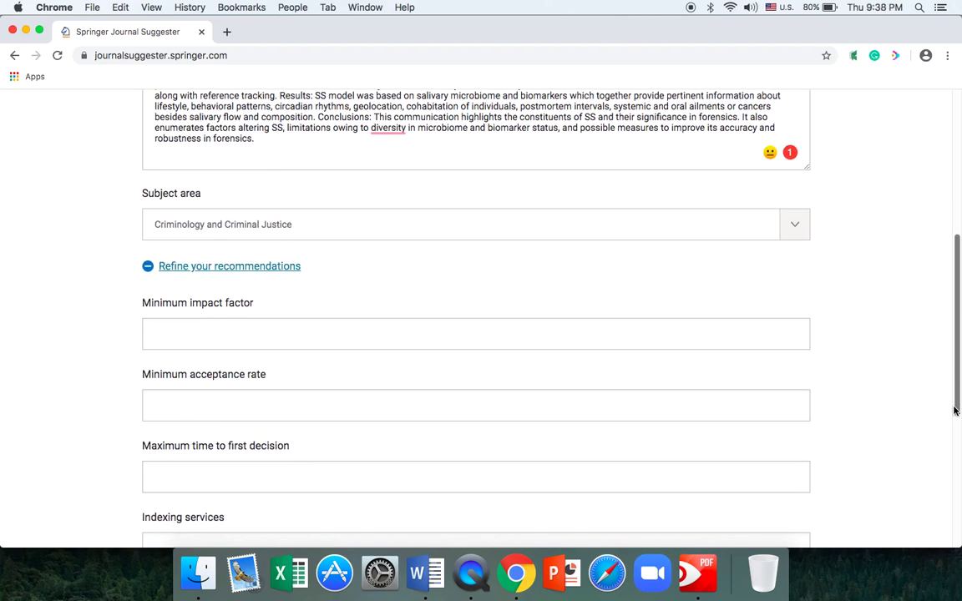
{"action": "left_click_drag", "start_coordinate": [955, 408], "coordinate": [959, 467]}
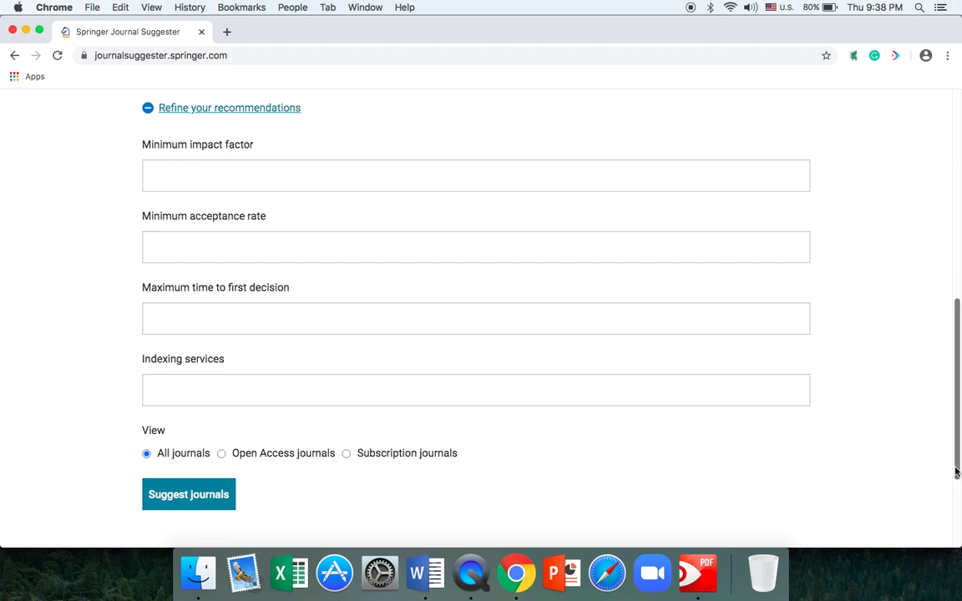
{"action": "left_click_drag", "start_coordinate": [958, 473], "coordinate": [958, 503]}
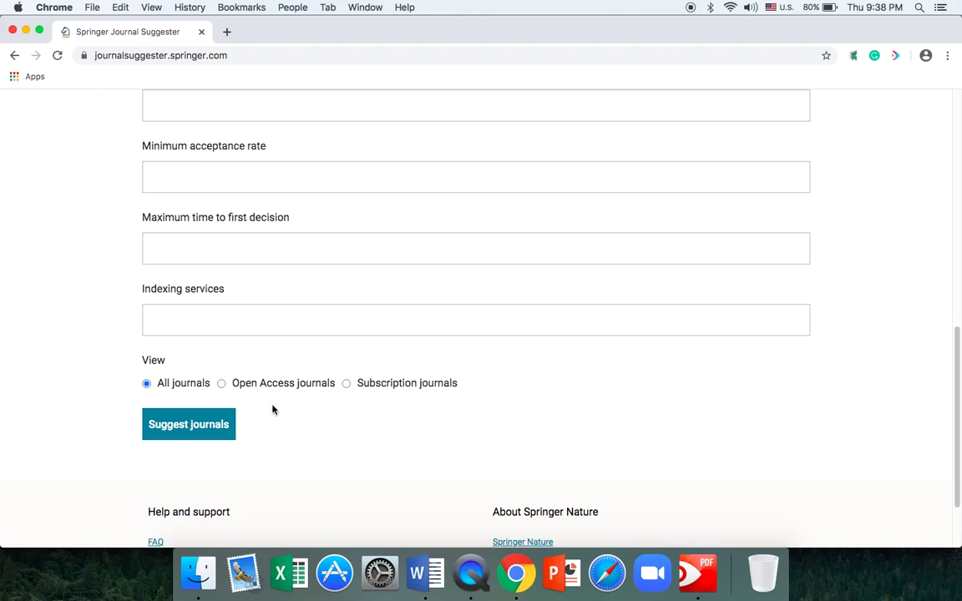
Get journal suggestions and review results like Health & Justice and Journal of Experimental Criminology
{"action": "left_click", "coordinate": [199, 430]}
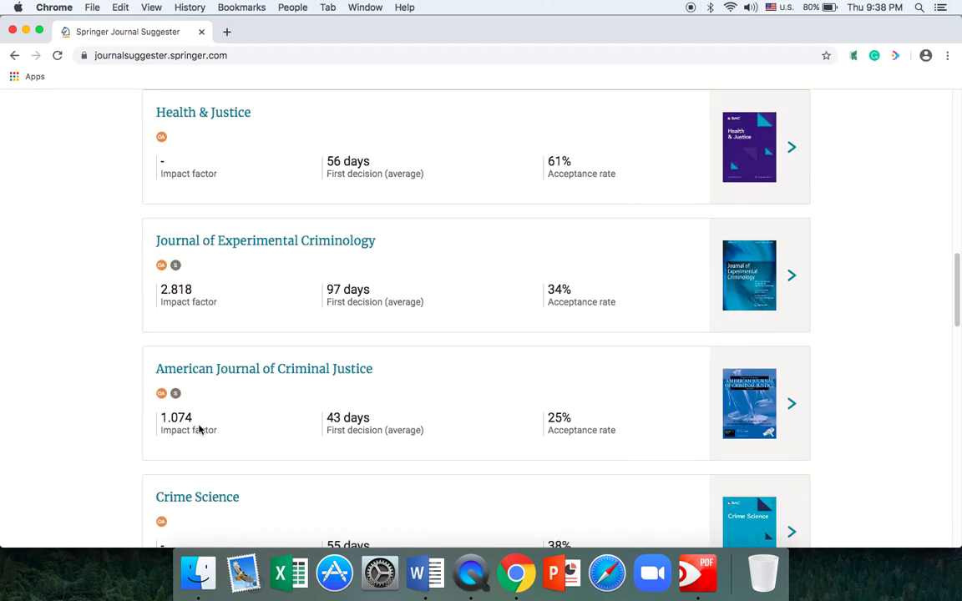
{"action": "left_click_drag", "start_coordinate": [958, 316], "coordinate": [957, 308]}
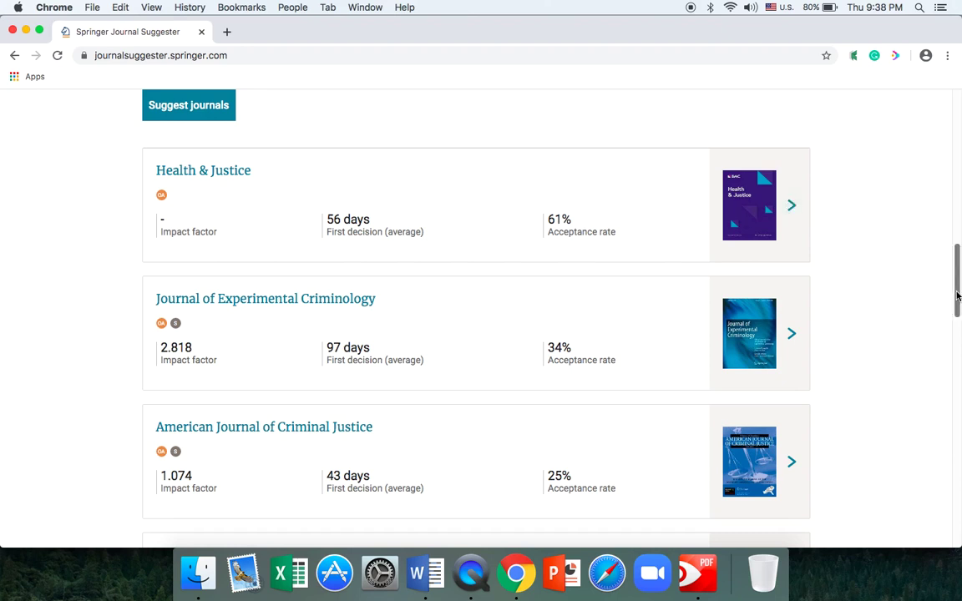
{"action": "left_click_drag", "start_coordinate": [957, 295], "coordinate": [959, 311]}
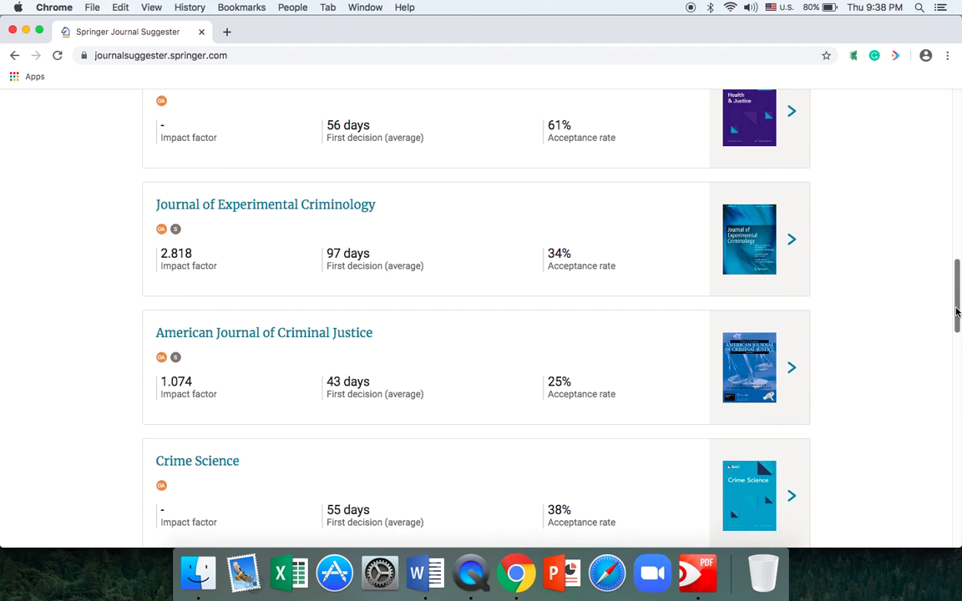
{"action": "scroll", "coordinate": [943, 284], "scroll_direction": "up", "scroll_amount": 5}
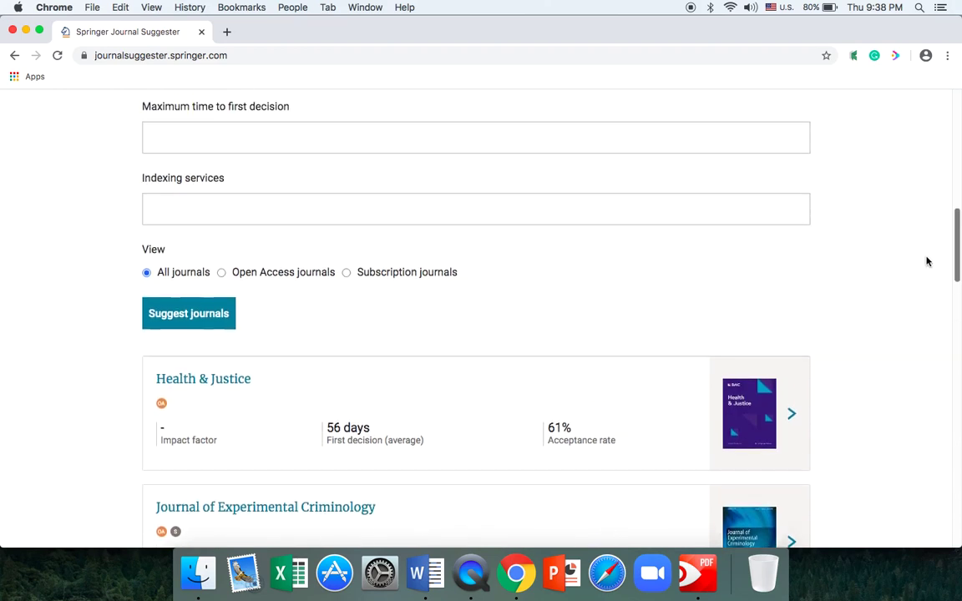
{"action": "scroll", "coordinate": [914, 243], "scroll_direction": "up", "scroll_amount": 3}
{"action": "scroll", "coordinate": [906, 234], "scroll_direction": "up", "scroll_amount": 1}
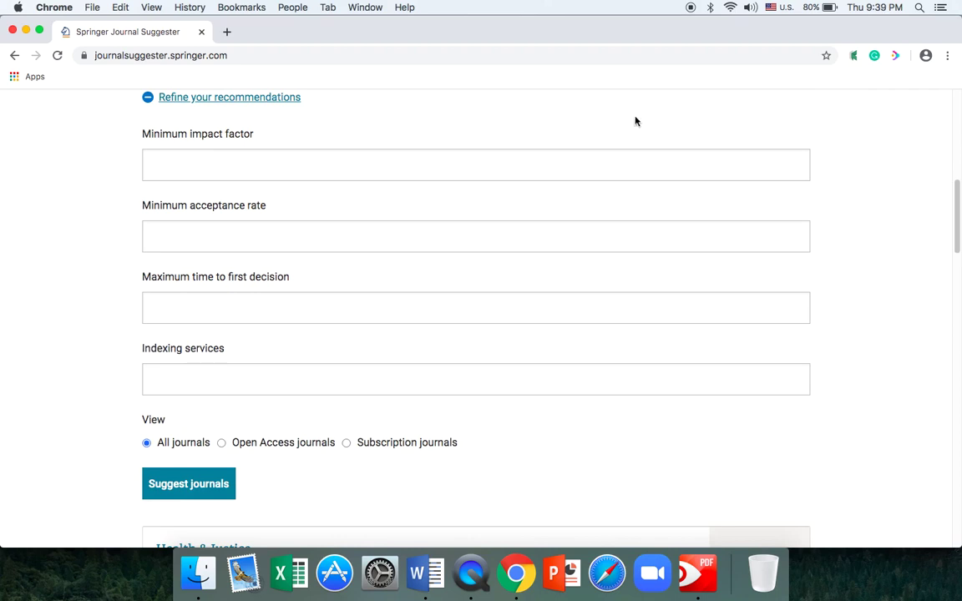
In a new tab, search 'journal finder wiley' and open the Wiley Journal Finder site
{"action": "left_click", "coordinate": [226, 34]}
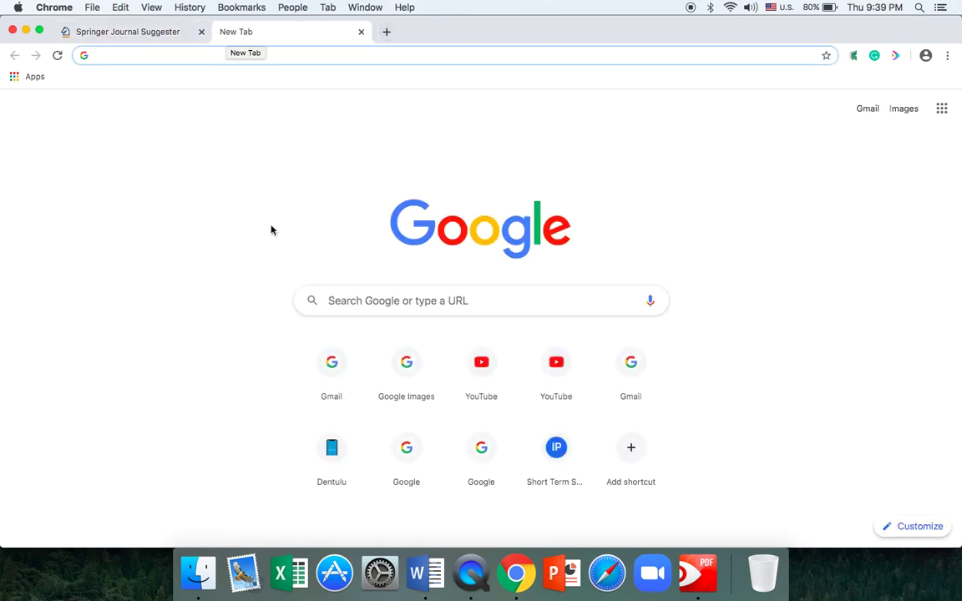
{"action": "left_click", "coordinate": [345, 306]}
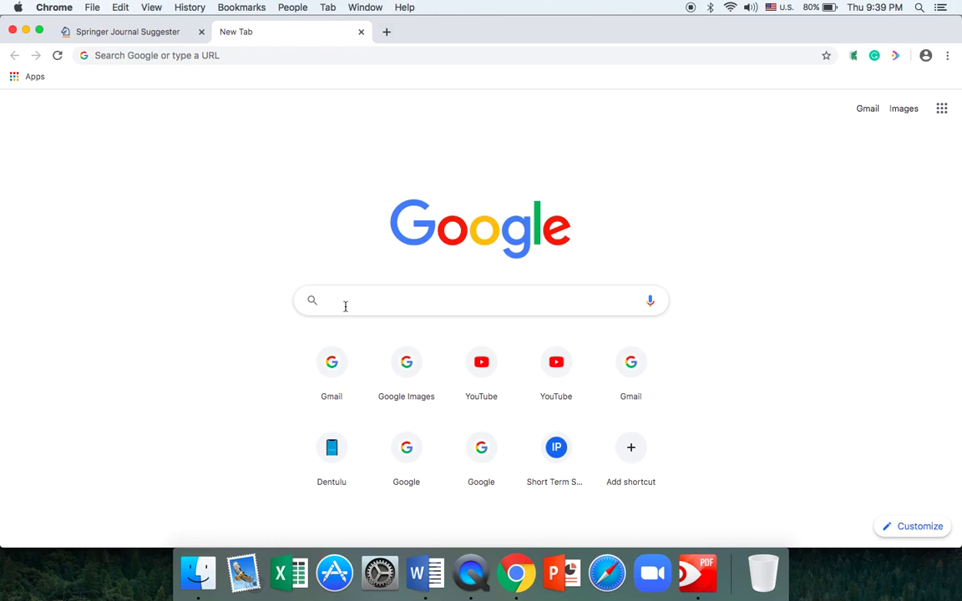
{"action": "type", "text": "journal fi"}
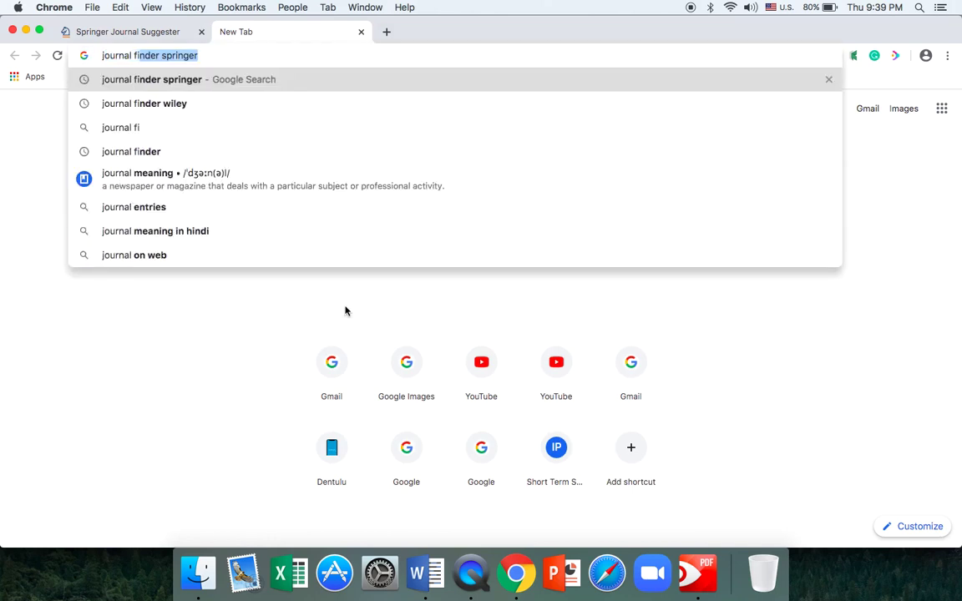
{"action": "type", "text": "nder"}
{"action": "key", "text": "BackSpace"}
{"action": "left_click", "coordinate": [177, 136]}
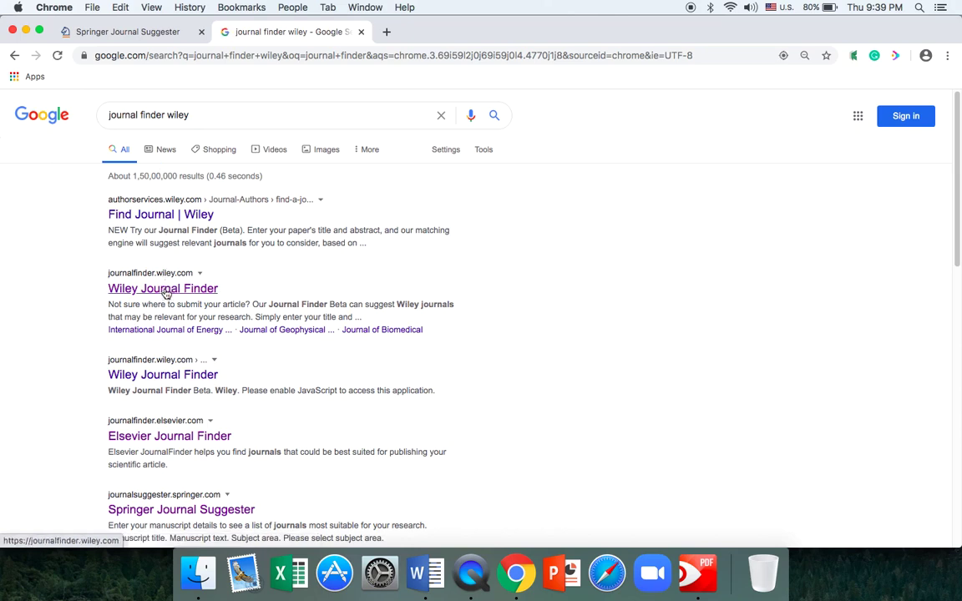
{"action": "left_click", "coordinate": [165, 292]}
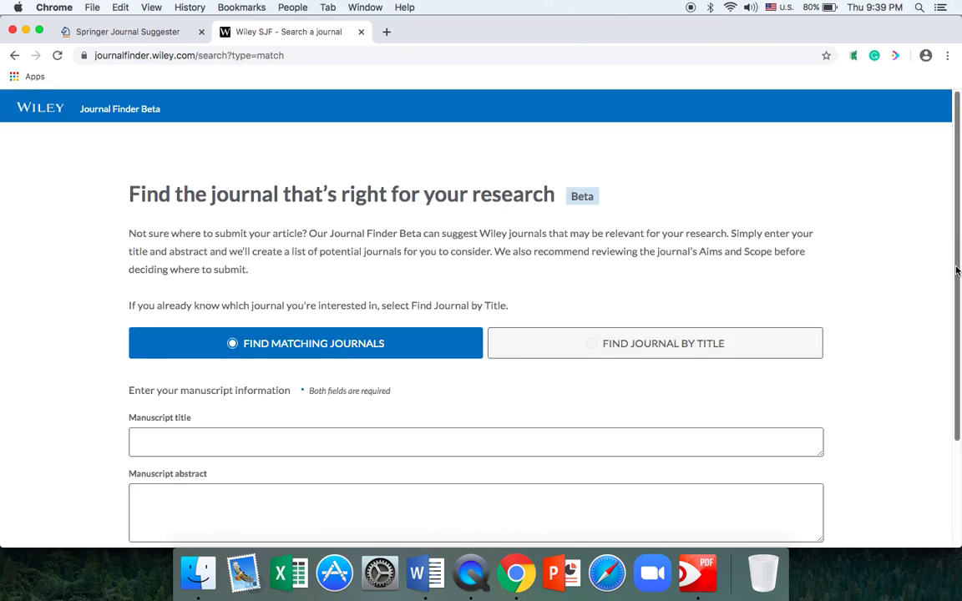
Copy the paper's title from the PDF into Wiley's Manuscript title box
{"action": "scroll", "coordinate": [956, 269], "scroll_direction": "down", "scroll_amount": 3}
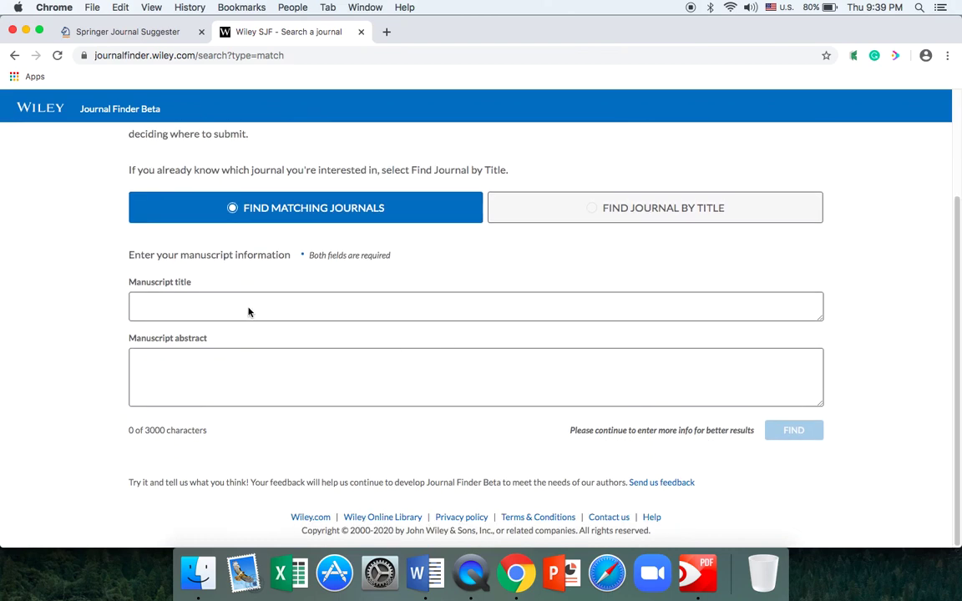
{"action": "left_click", "coordinate": [697, 573]}
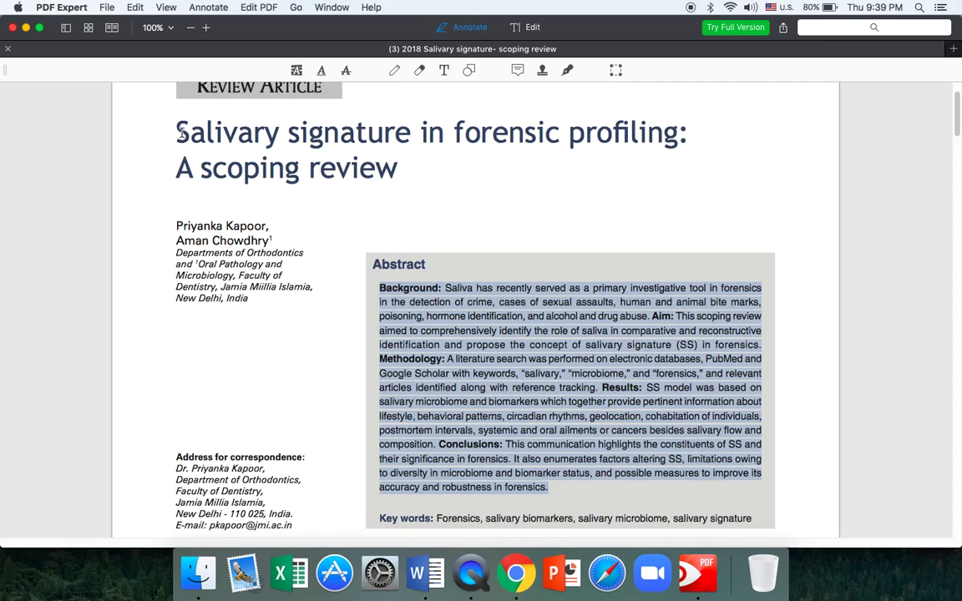
{"action": "left_click_drag", "start_coordinate": [177, 132], "coordinate": [398, 171]}
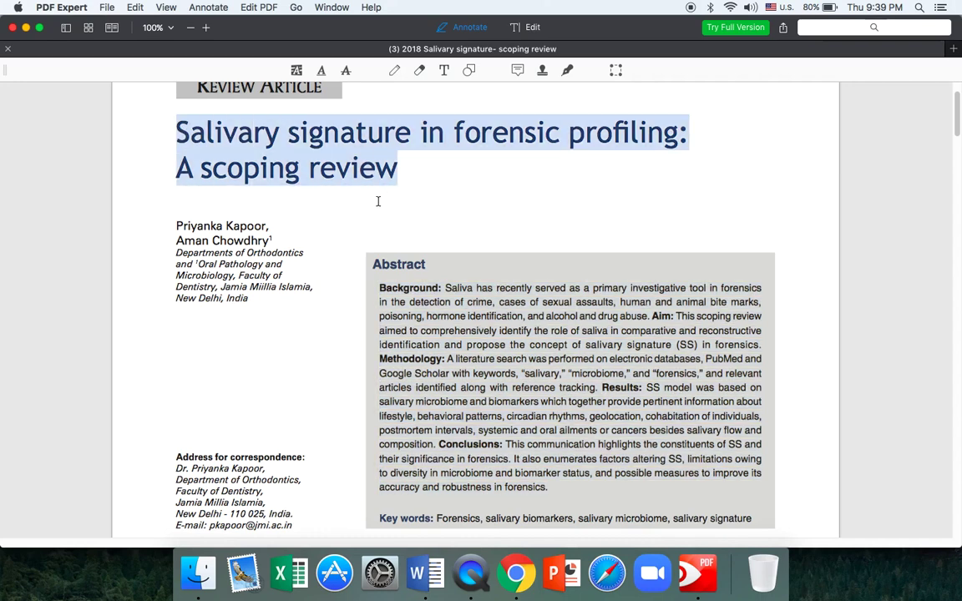
{"action": "right_click", "coordinate": [317, 164]}
{"action": "left_click", "coordinate": [329, 168]}
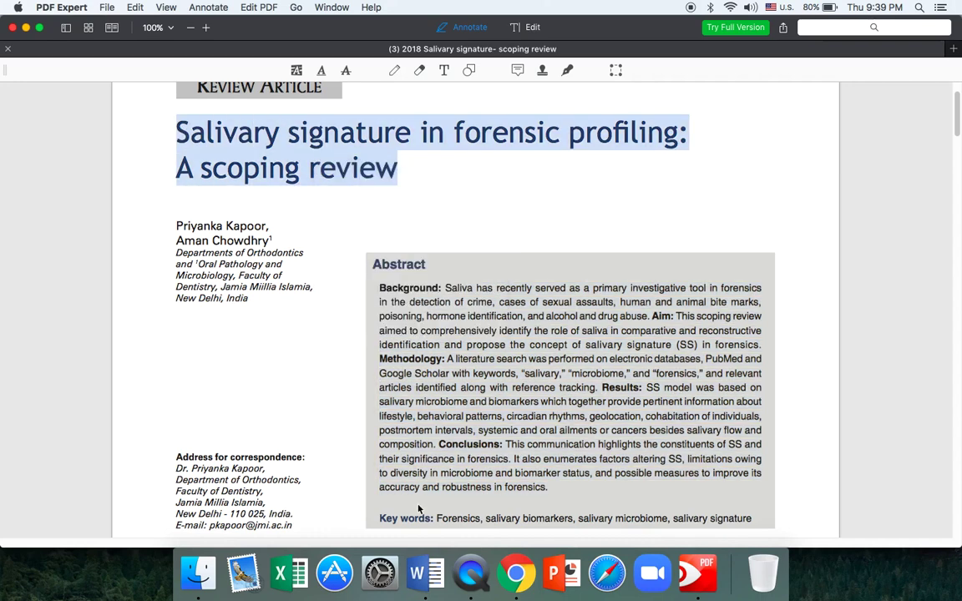
{"action": "left_click", "coordinate": [515, 582]}
{"action": "left_click", "coordinate": [254, 307]}
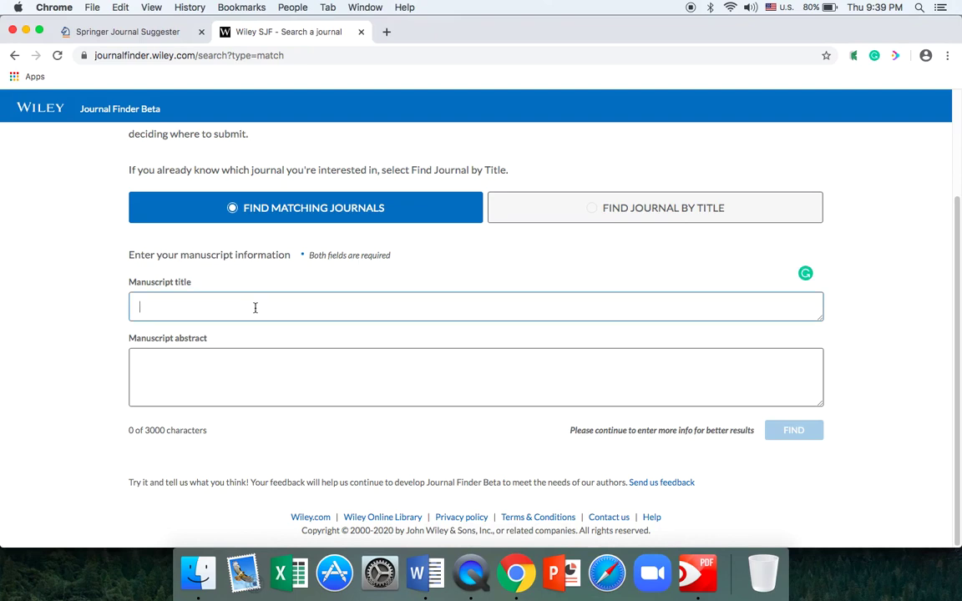
{"action": "key", "text": "cmd+v"}
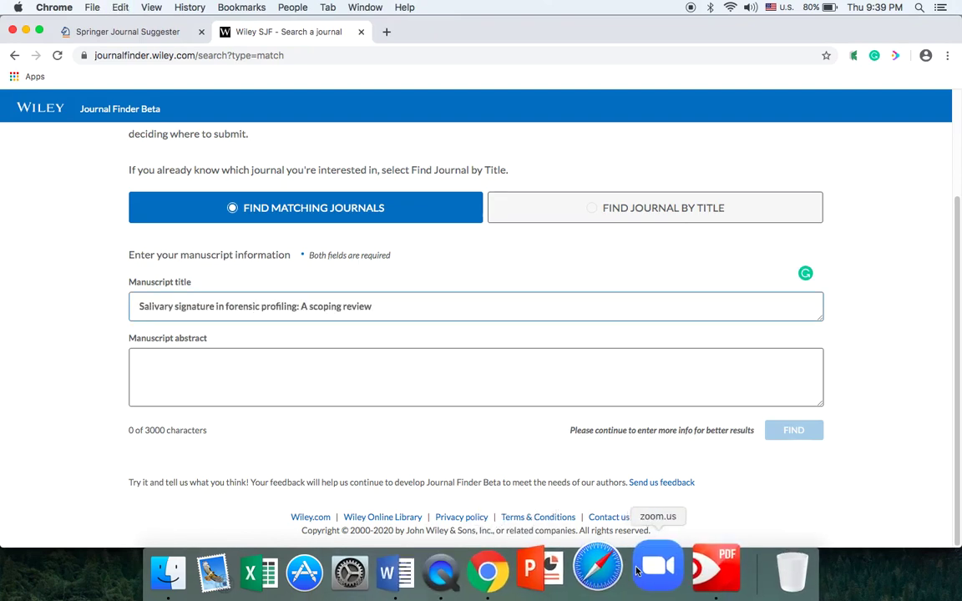
Put the paper's full abstract into the Manuscript abstract box
{"action": "left_click", "coordinate": [715, 568]}
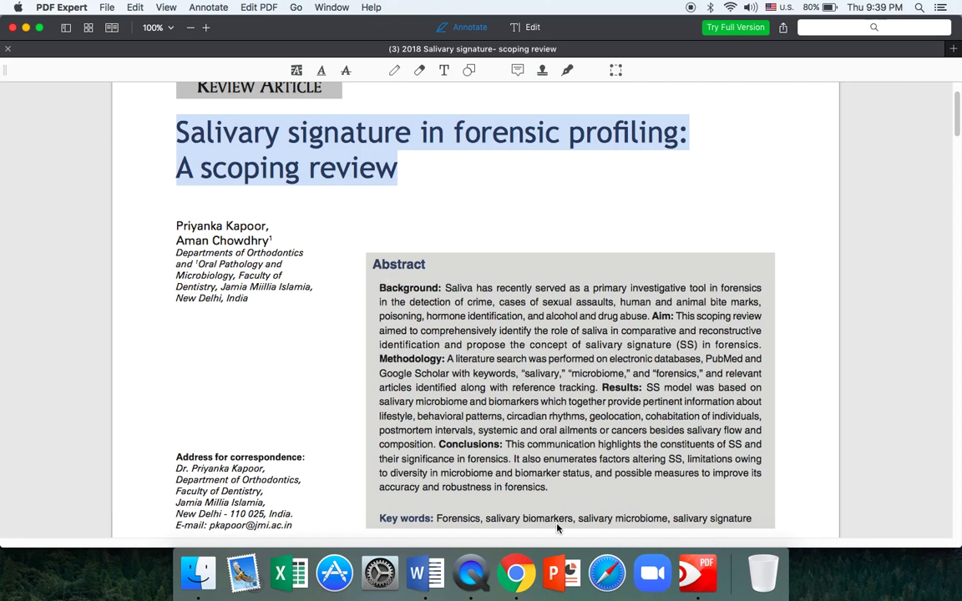
{"action": "mouse_move", "coordinate": [548, 491]}
{"action": "left_mouse_down"}
{"action": "mouse_move", "coordinate": [401, 373]}
{"action": "mouse_move", "coordinate": [389, 289]}
{"action": "left_mouse_up"}
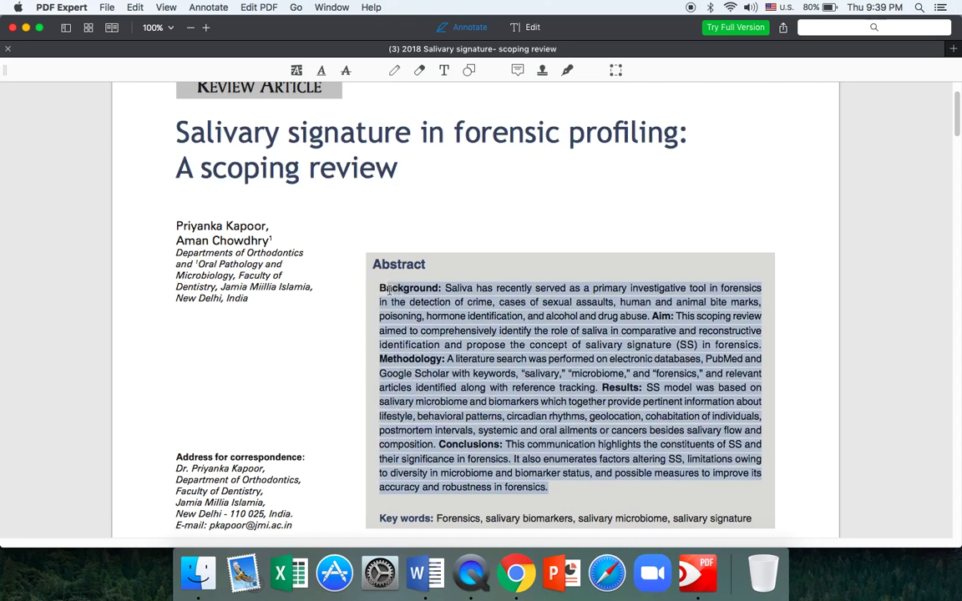
{"action": "left_click", "coordinate": [528, 580]}
{"action": "left_click", "coordinate": [297, 359]}
{"action": "key", "text": "super+v"}
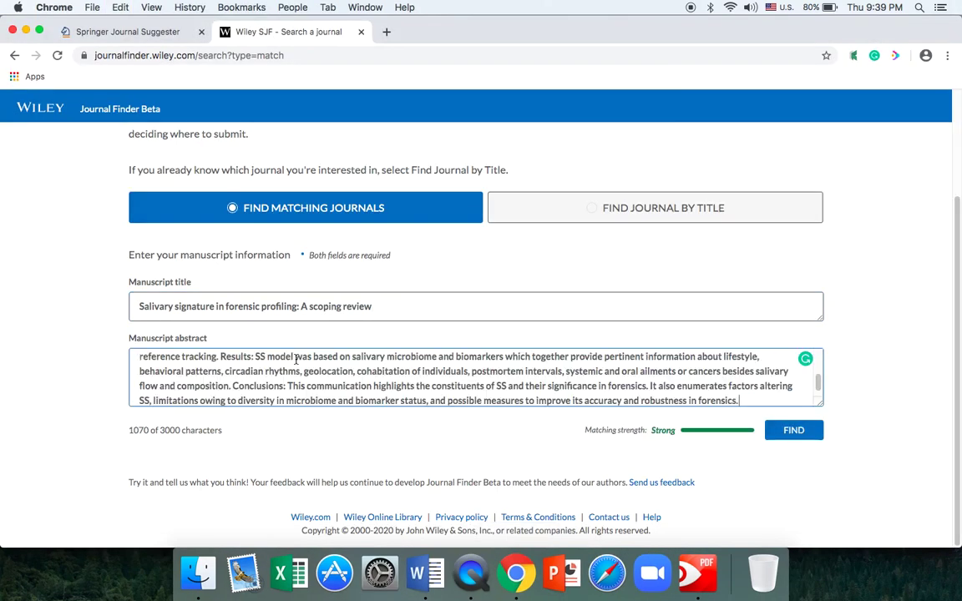
Run FIND and browse the 55 matching journals, led by Oral Diseases and Periodontology 2000
{"action": "left_click", "coordinate": [793, 433]}
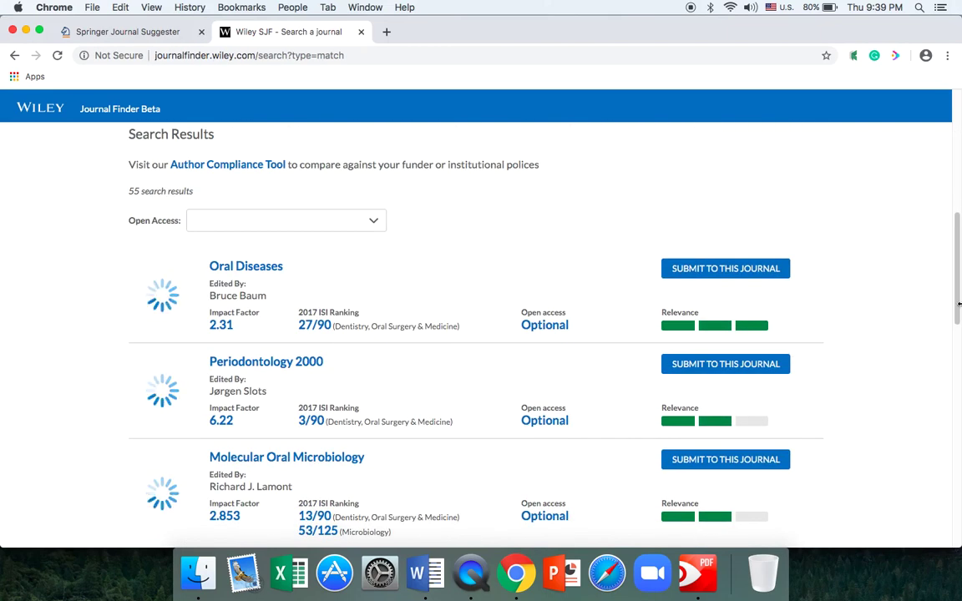
{"action": "mouse_move", "coordinate": [958, 304]}
{"action": "left_mouse_down"}
{"action": "mouse_move", "coordinate": [959, 329]}
{"action": "mouse_move", "coordinate": [946, 312]}
{"action": "left_mouse_up"}
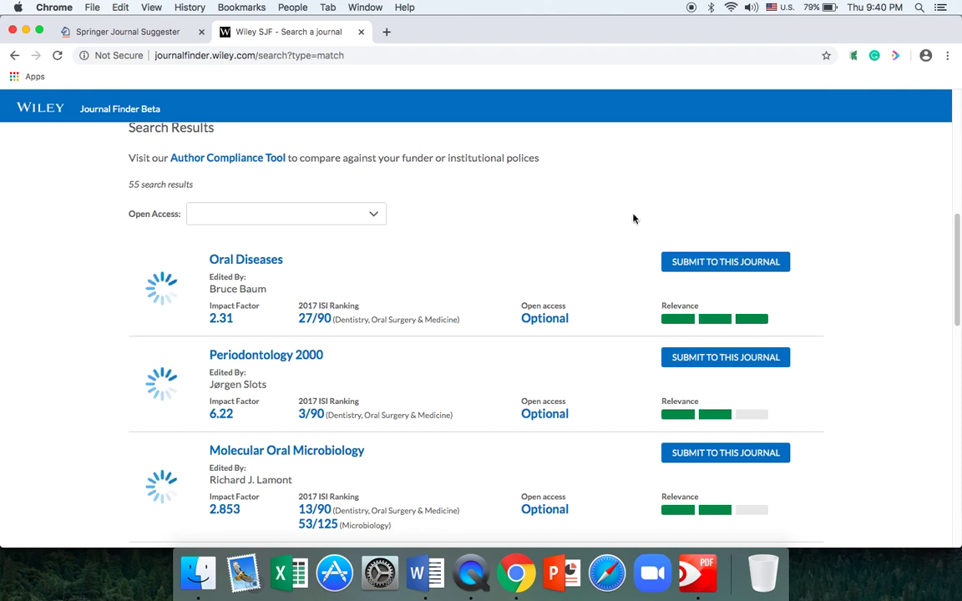
{"action": "mouse_move", "coordinate": [959, 277]}
{"action": "left_mouse_down"}
{"action": "mouse_move", "coordinate": [954, 247]}
{"action": "mouse_move", "coordinate": [931, 221]}
{"action": "left_mouse_up"}
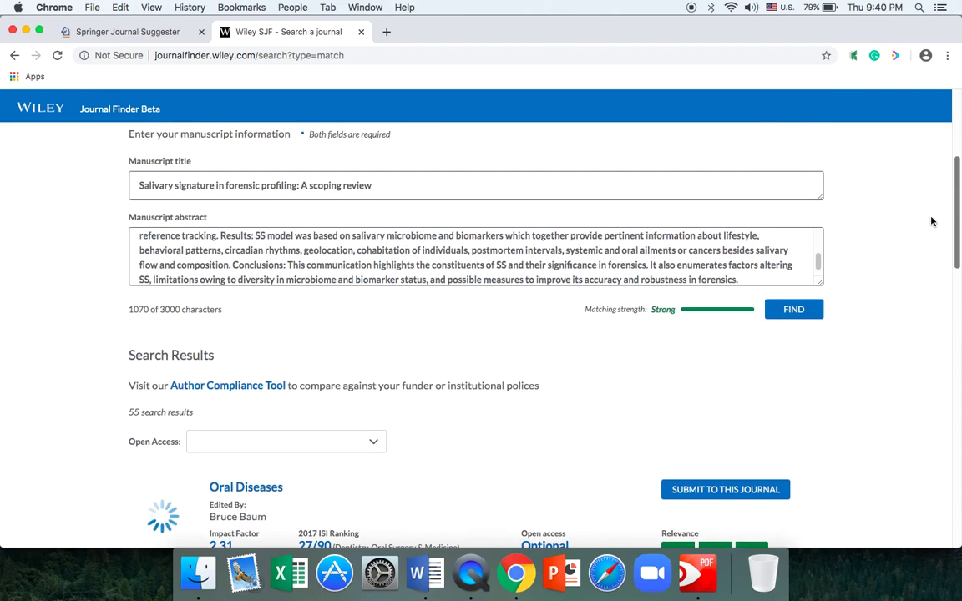